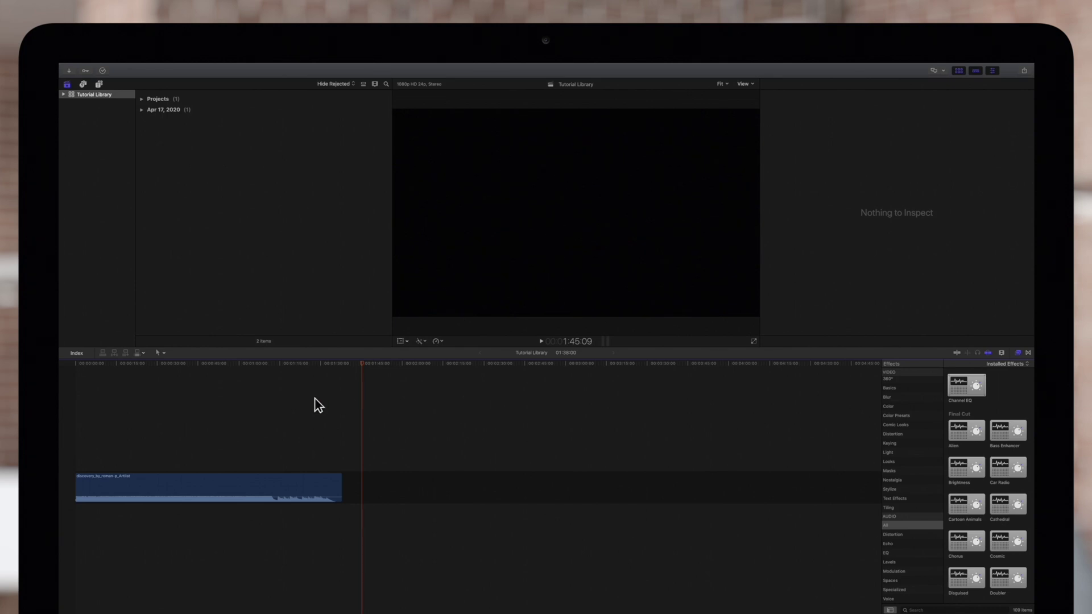
# Select the audio clip in the timeline, then hide the Inspector so the viewer widens.
pyautogui.click(237, 483)
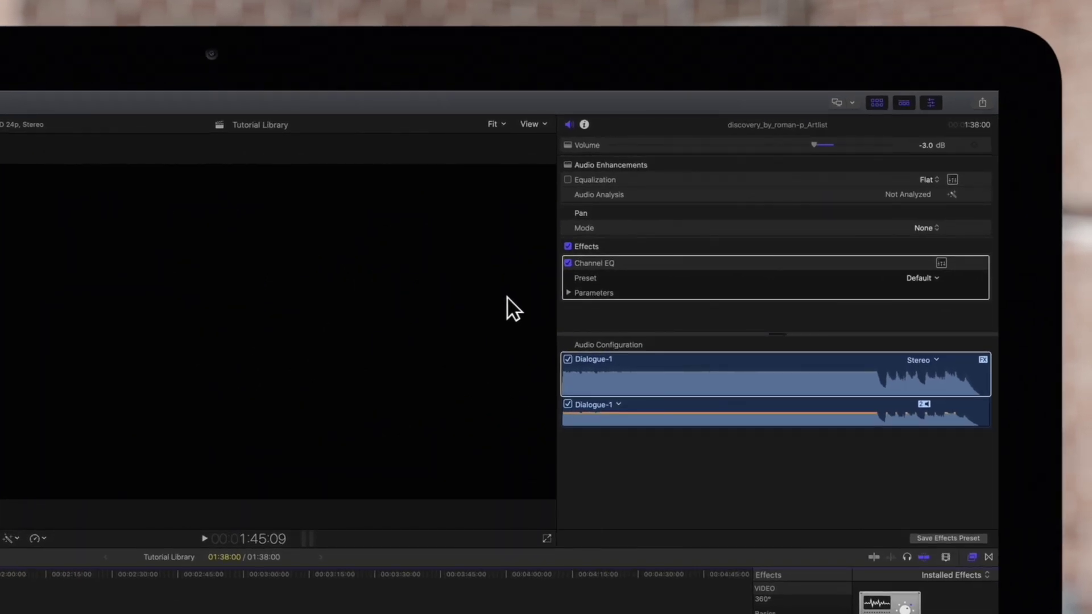
pyautogui.click(930, 104)
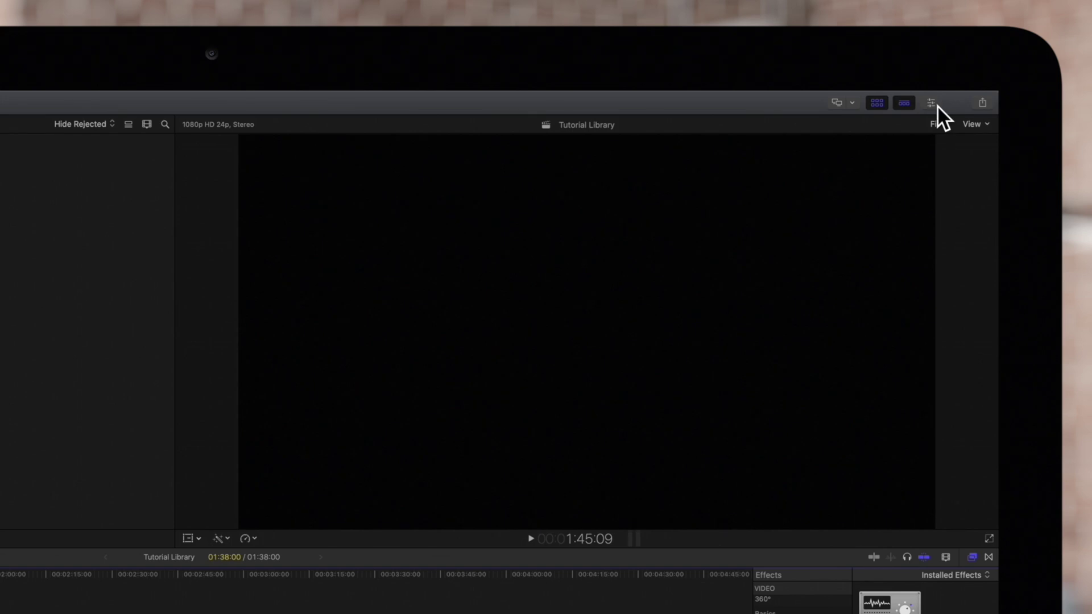
# Reopen the Inspector on the Audio tab and collapse the Channel EQ section.
pyautogui.click(932, 103)
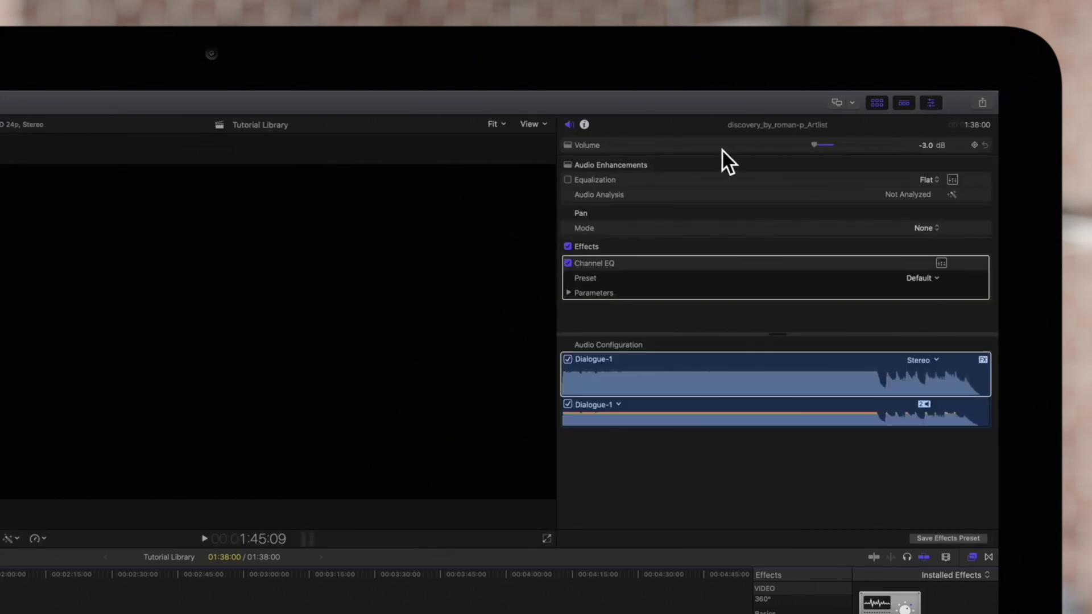
pyautogui.click(569, 123)
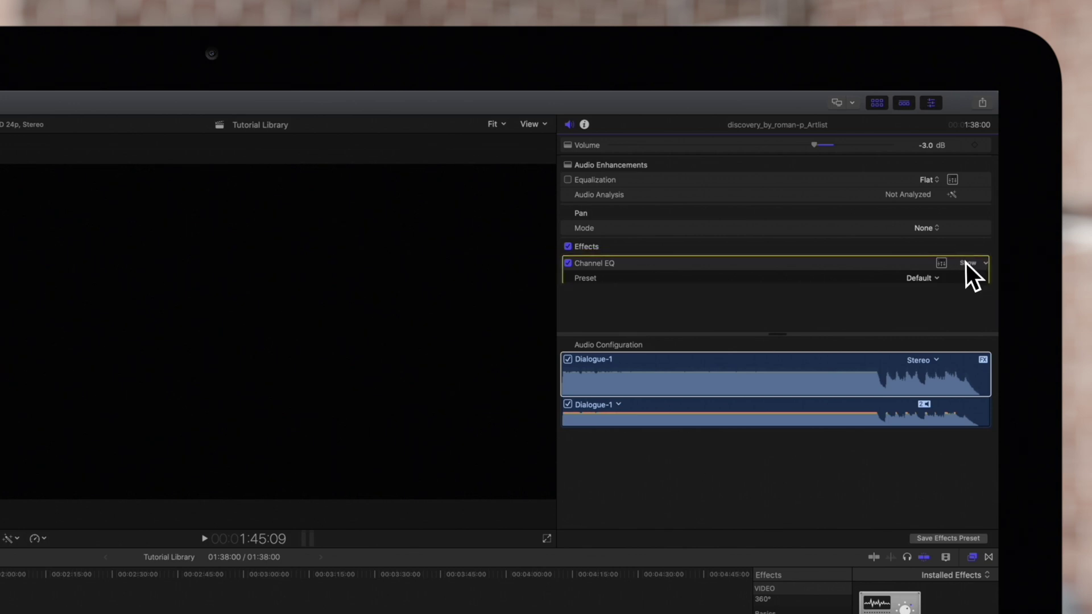
pyautogui.click(967, 264)
pyautogui.click(967, 263)
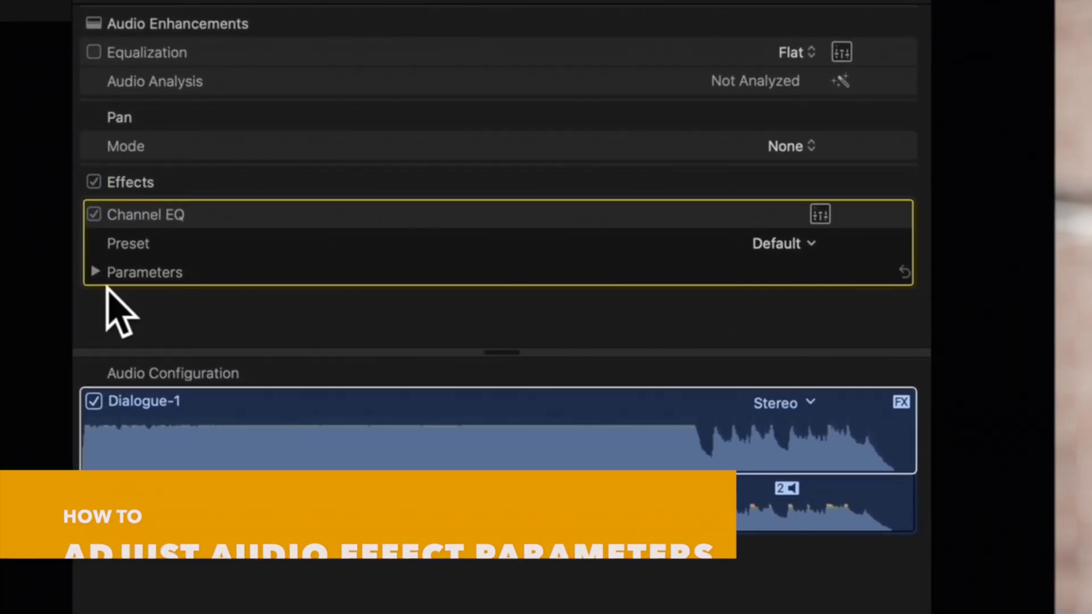
pyautogui.click(93, 270)
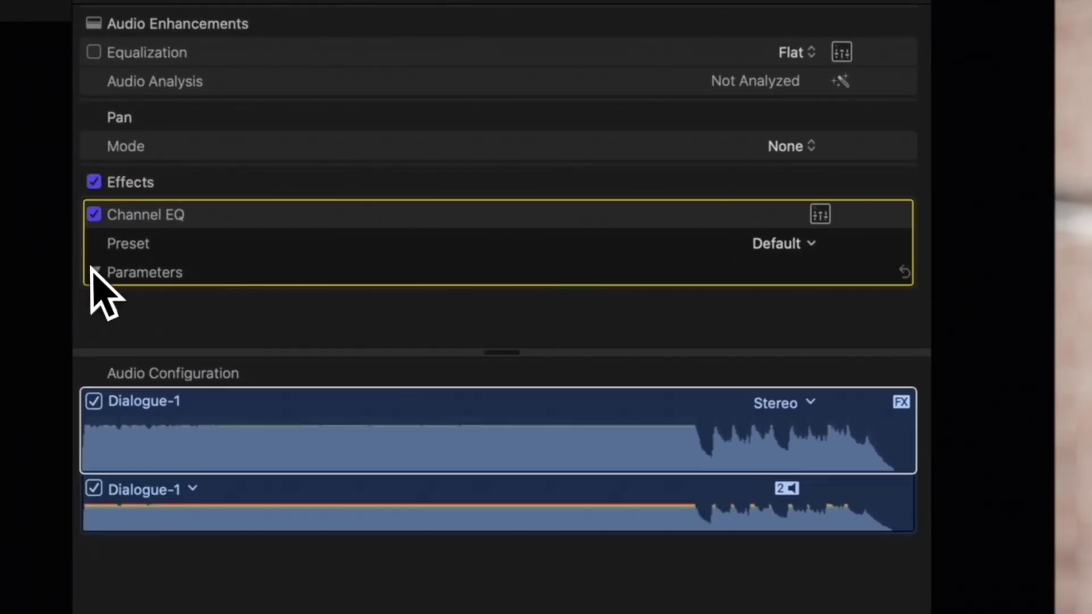
pyautogui.scroll(-2, 626, 295)
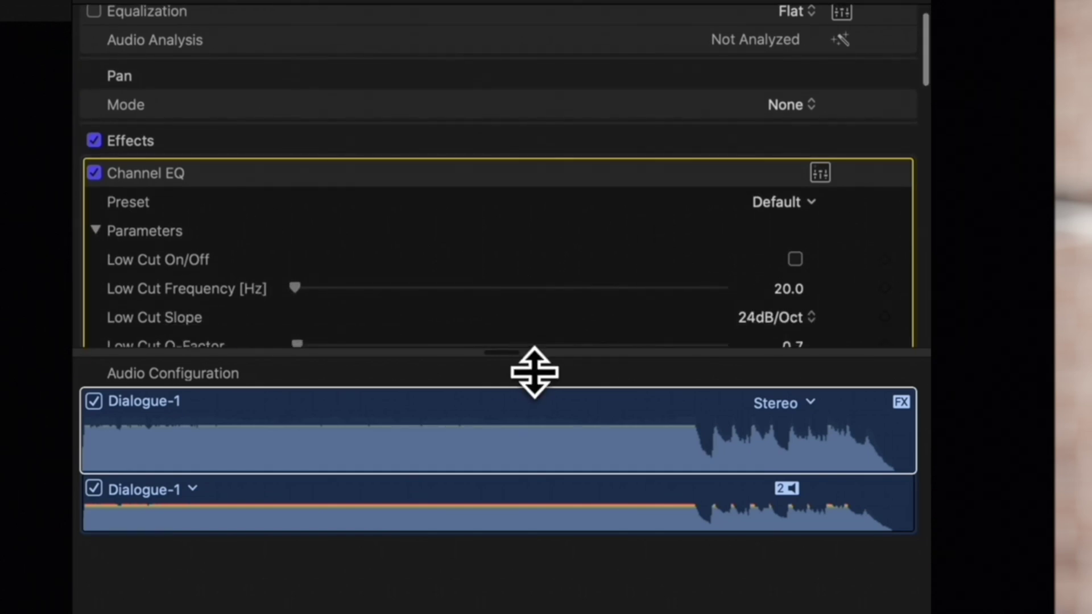
pyautogui.moveTo(535, 373); pyautogui.dragTo(535, 612)
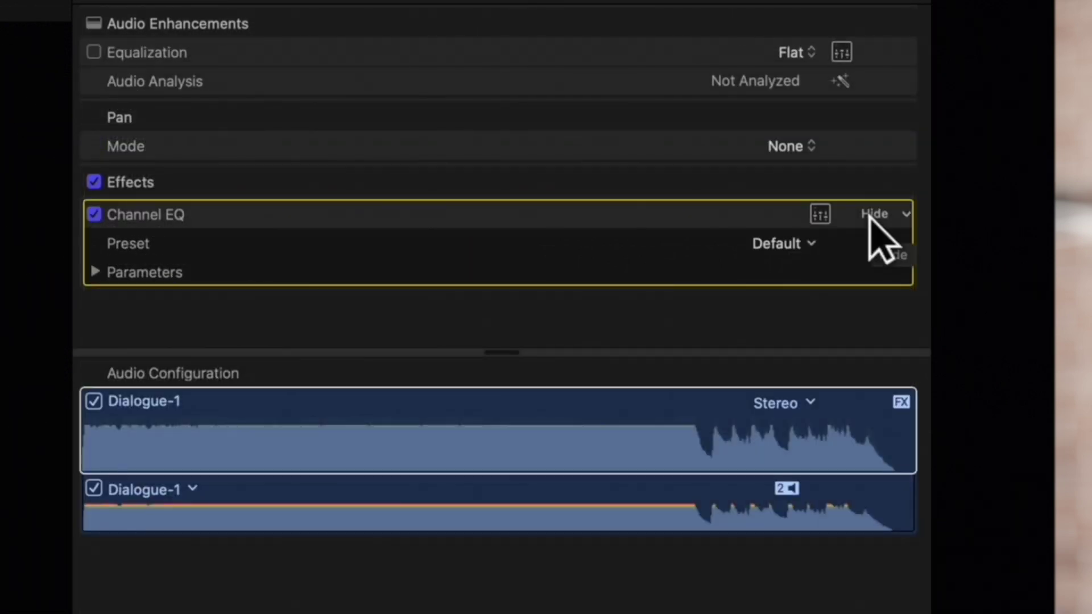
# In the Channel EQ graph, cut 260 Hz and boost 2450 Hz, then shelve +15 dB at 81 Hz and -14 dB at 7700 Hz.
pyautogui.click(820, 215)
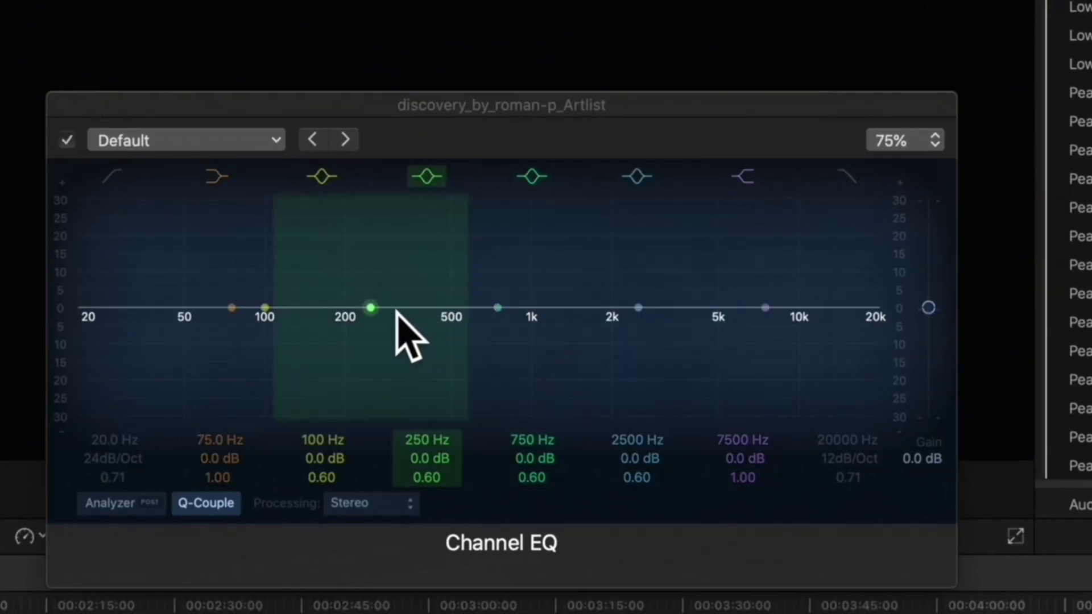
pyautogui.moveTo(392, 307); pyautogui.dragTo(380, 366)
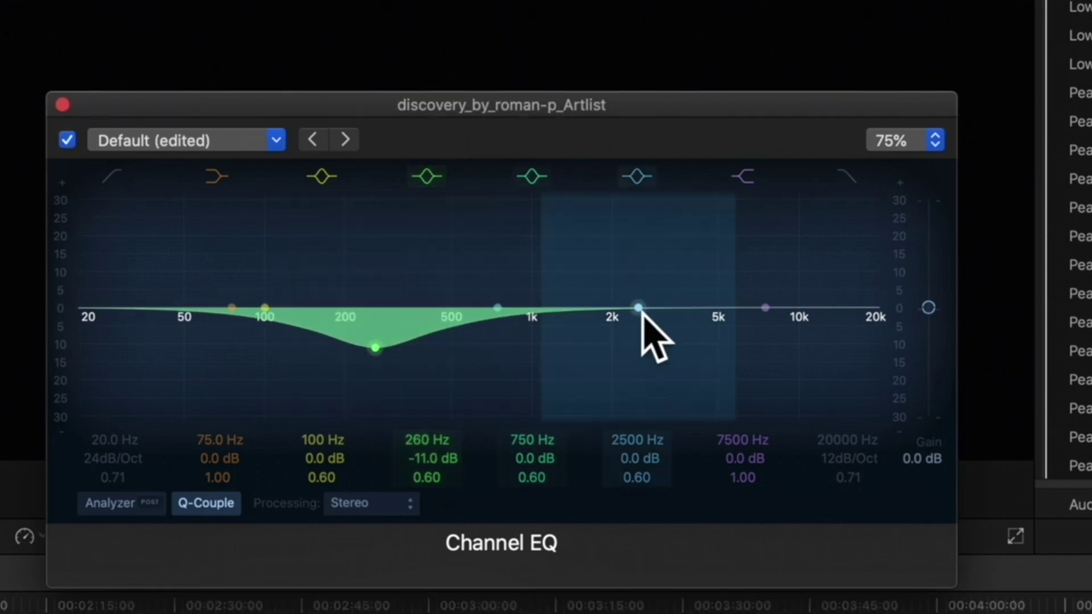
pyautogui.moveTo(638, 313)
pyautogui.mouseDown()
pyautogui.moveTo(650, 232)
pyautogui.moveTo(643, 342)
pyautogui.moveTo(644, 313)
pyautogui.mouseUp()
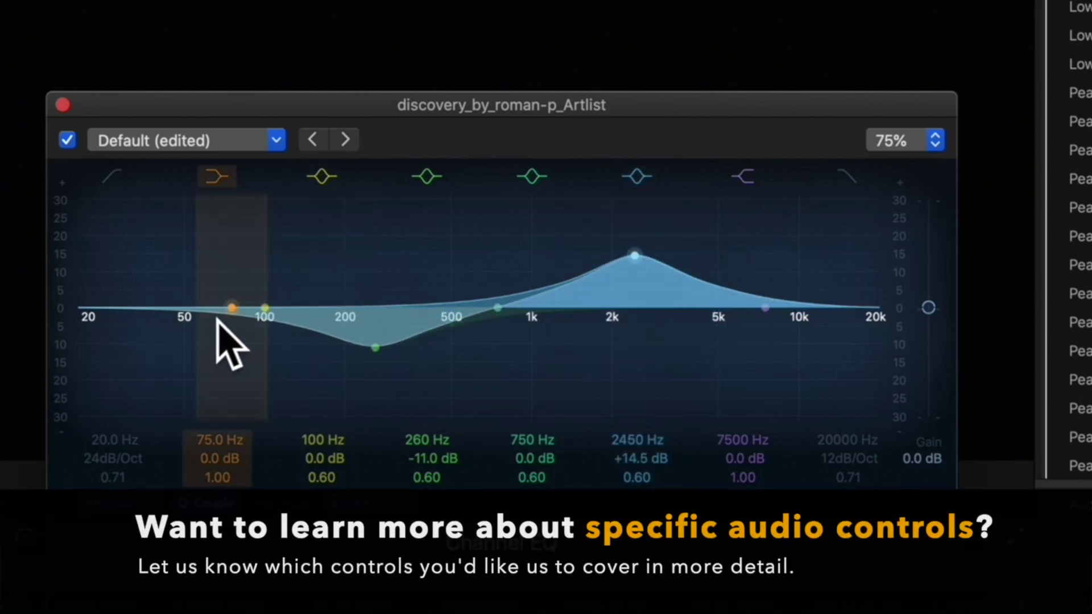
pyautogui.moveTo(217, 319); pyautogui.dragTo(235, 239)
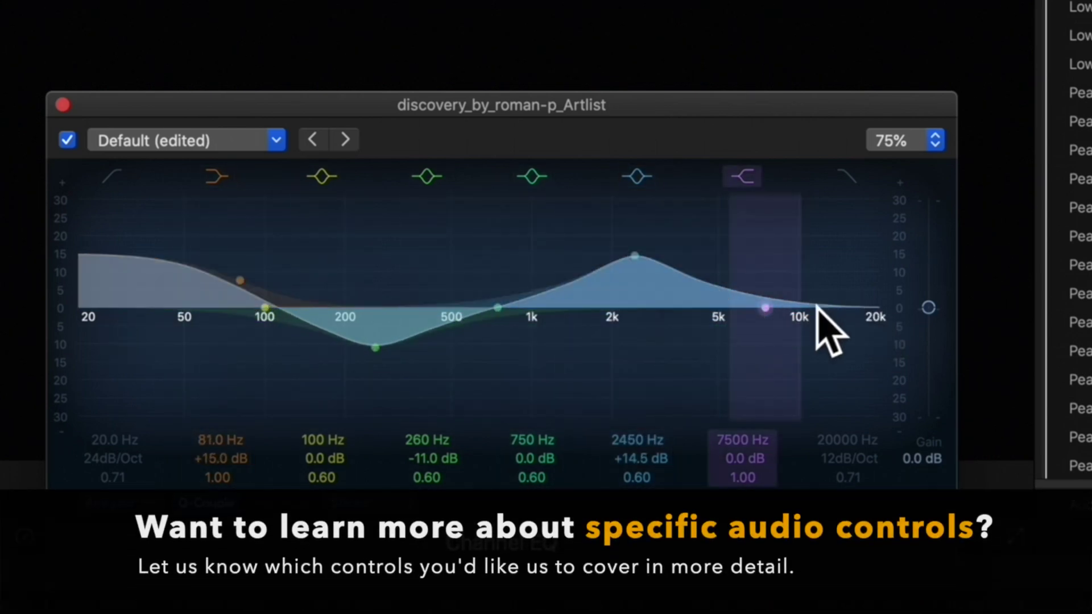
pyautogui.moveTo(766, 308); pyautogui.dragTo(774, 382)
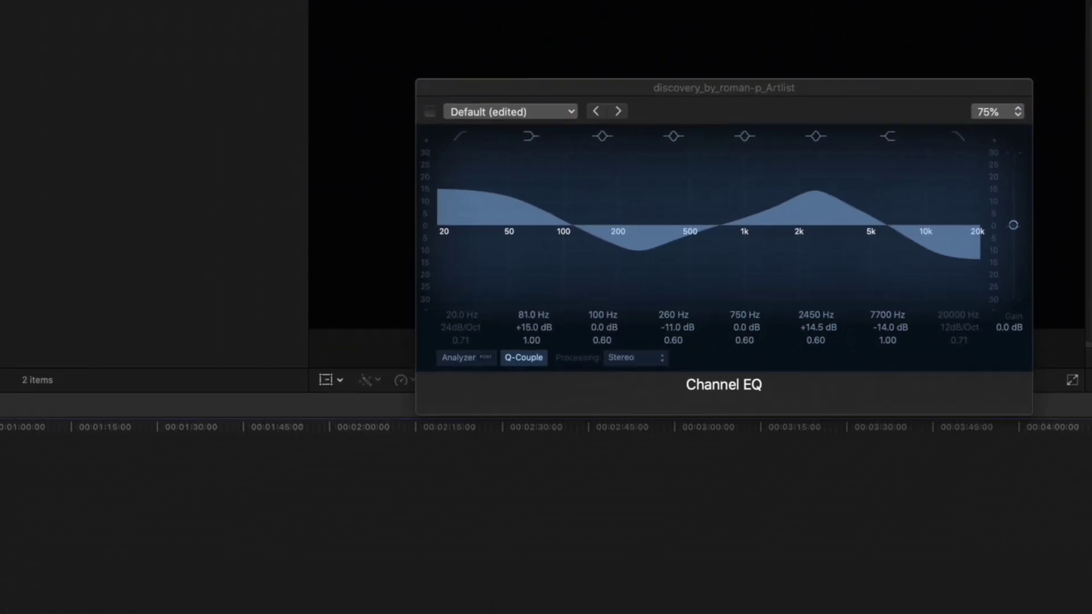
# Play the clip with Channel EQ on and bypassed to compare, then close the EQ window.
pyautogui.press('space')
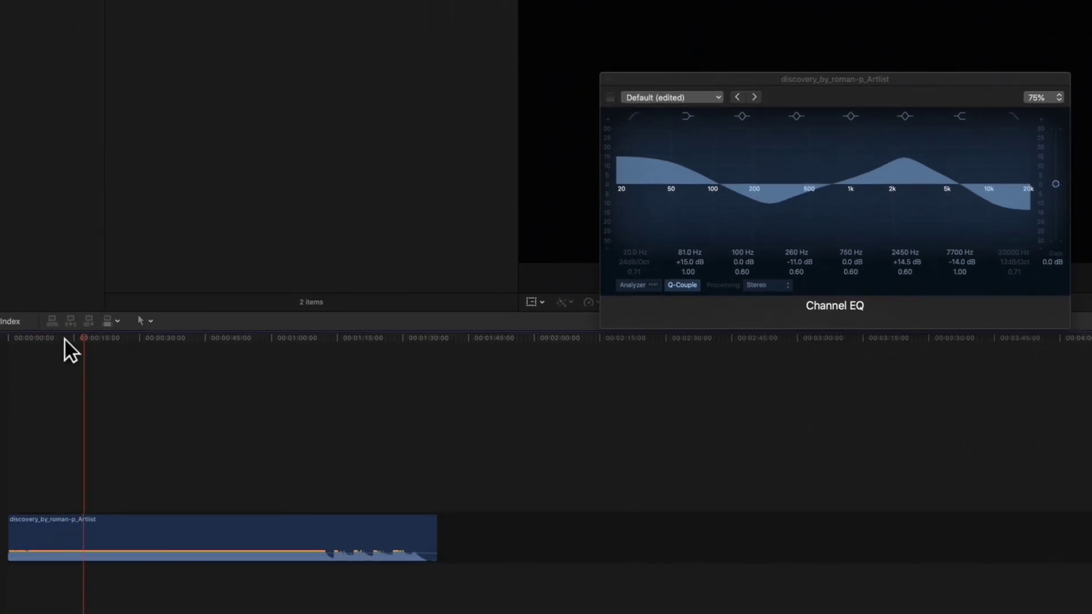
pyautogui.press('space')
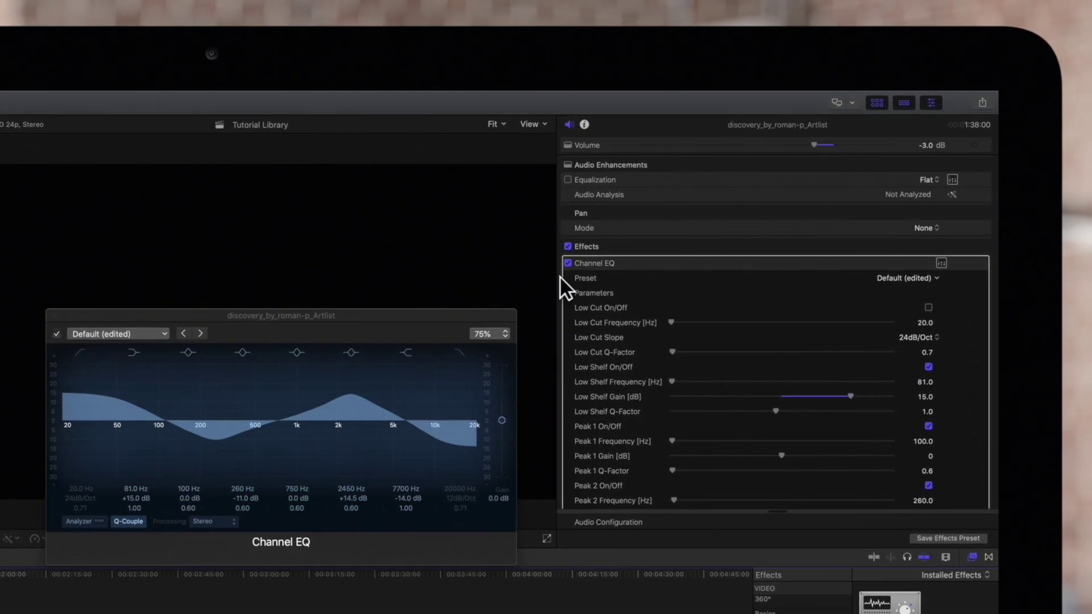
pyautogui.click(568, 263)
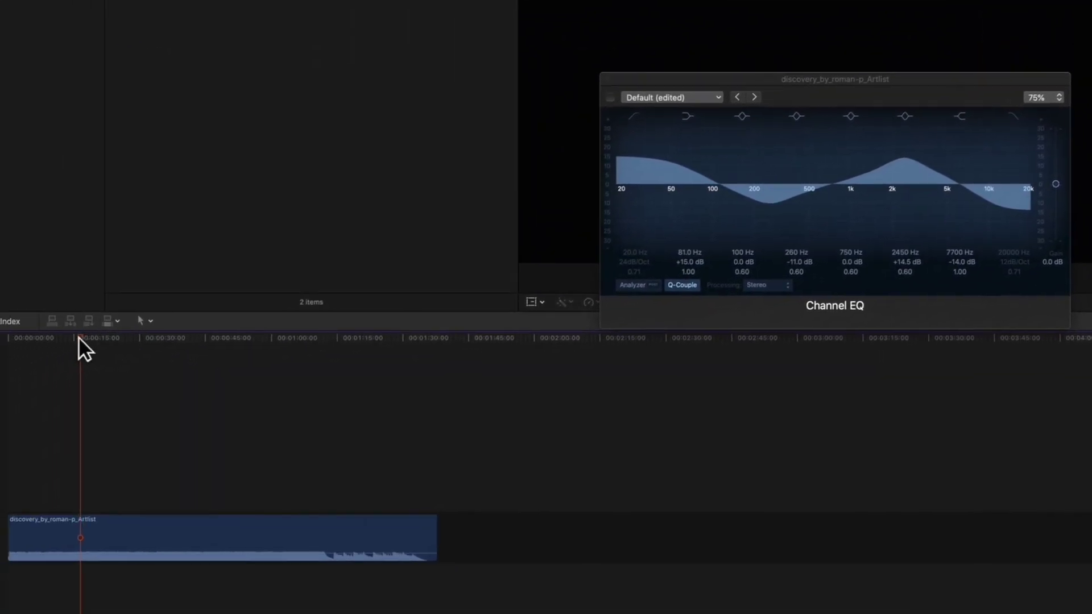
pyautogui.moveTo(79, 337); pyautogui.dragTo(64, 338)
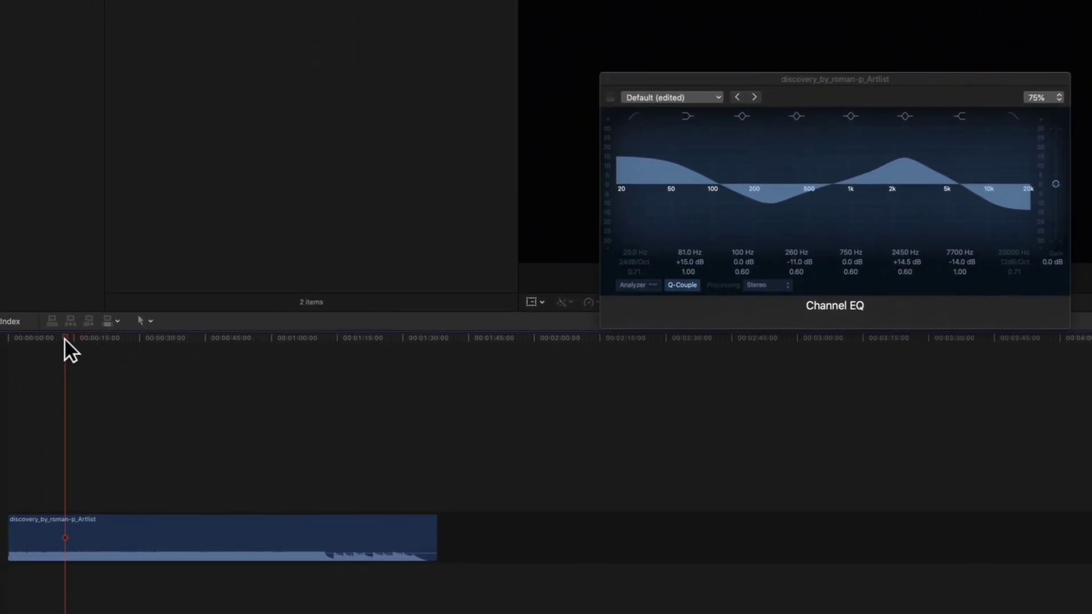
pyautogui.press('space')
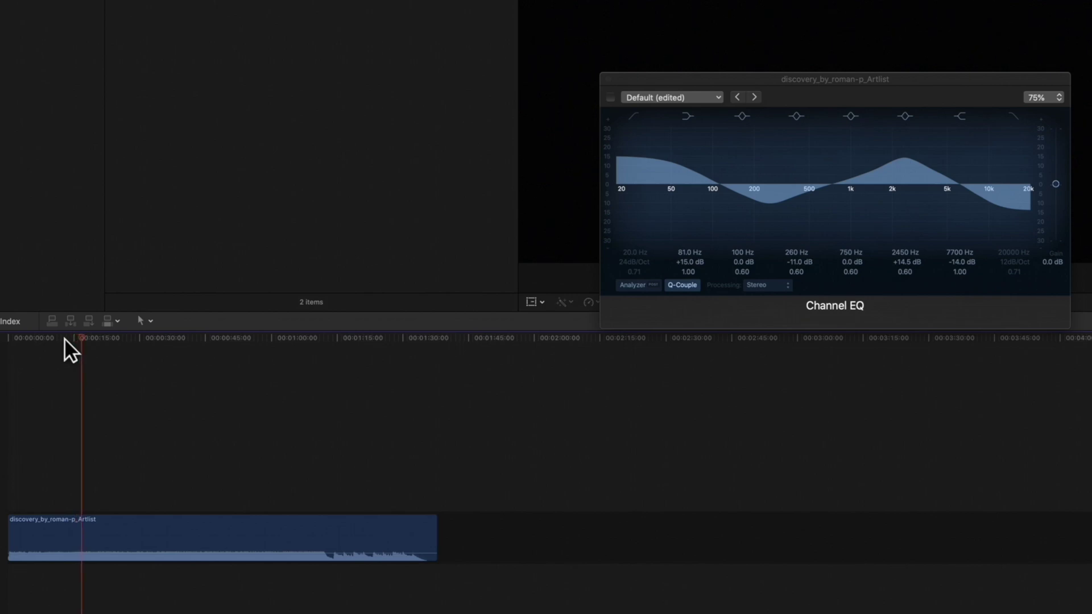
pyautogui.press('space')
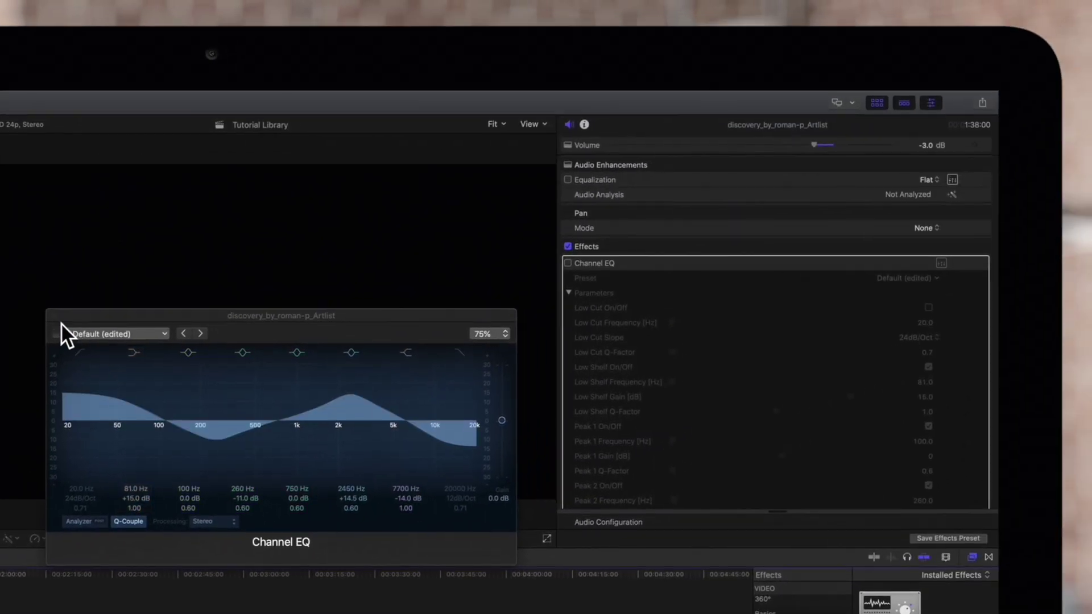
pyautogui.click(608, 79)
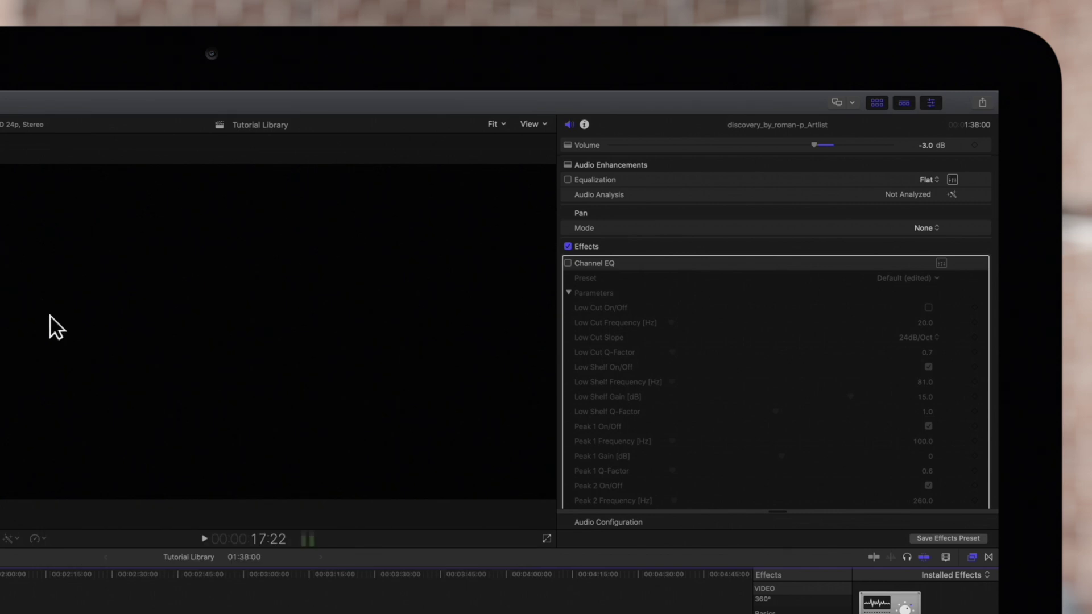
# Re-enable Channel EQ and begin saving a preset named 'Channel EQ - Edits'.
pyautogui.click(567, 262)
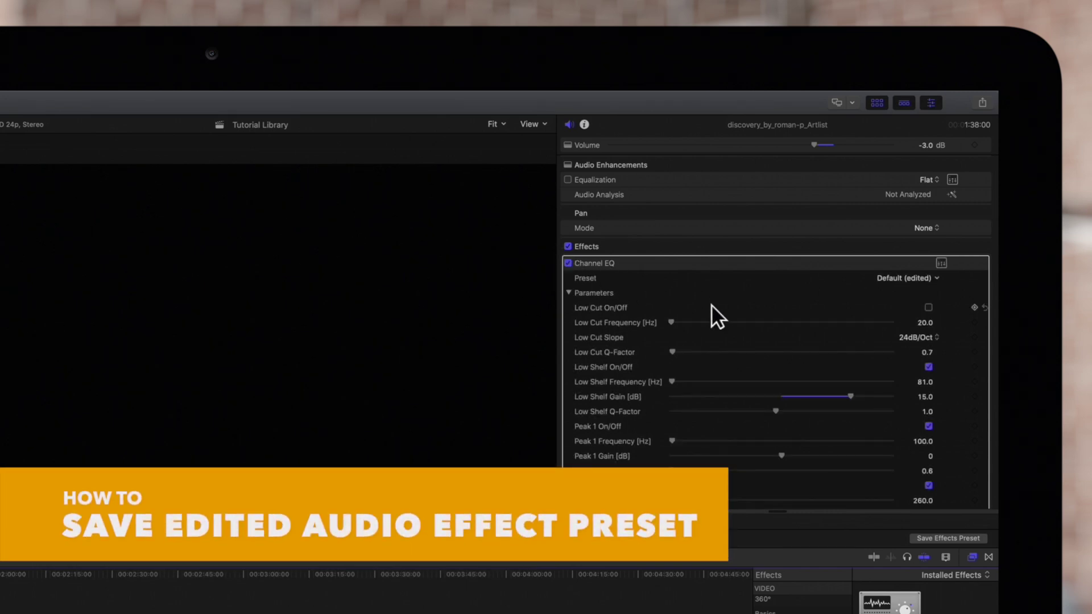
pyautogui.click(926, 281)
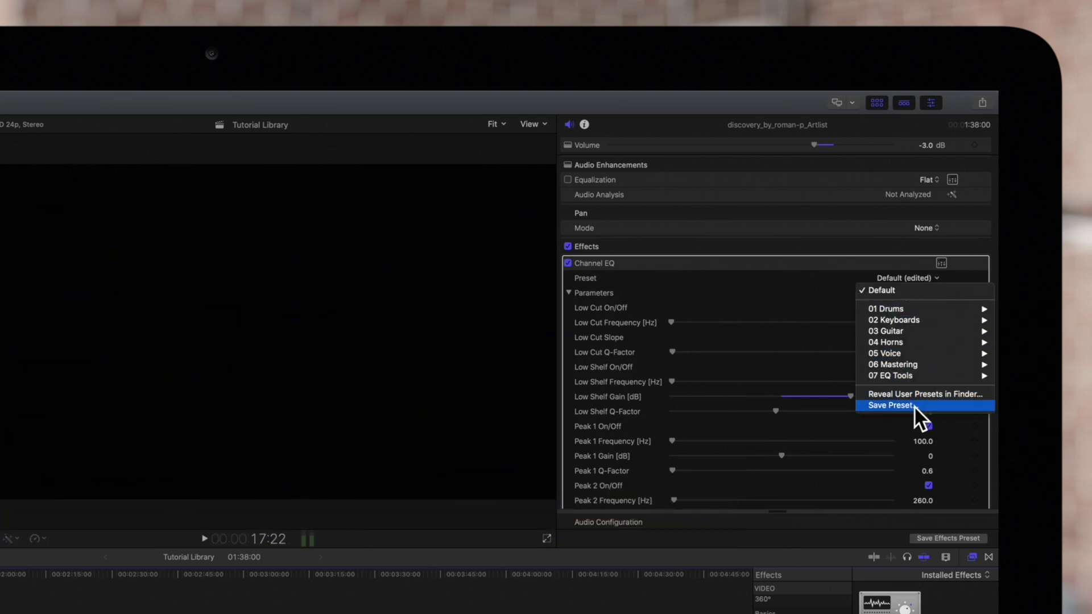
pyautogui.click(890, 405)
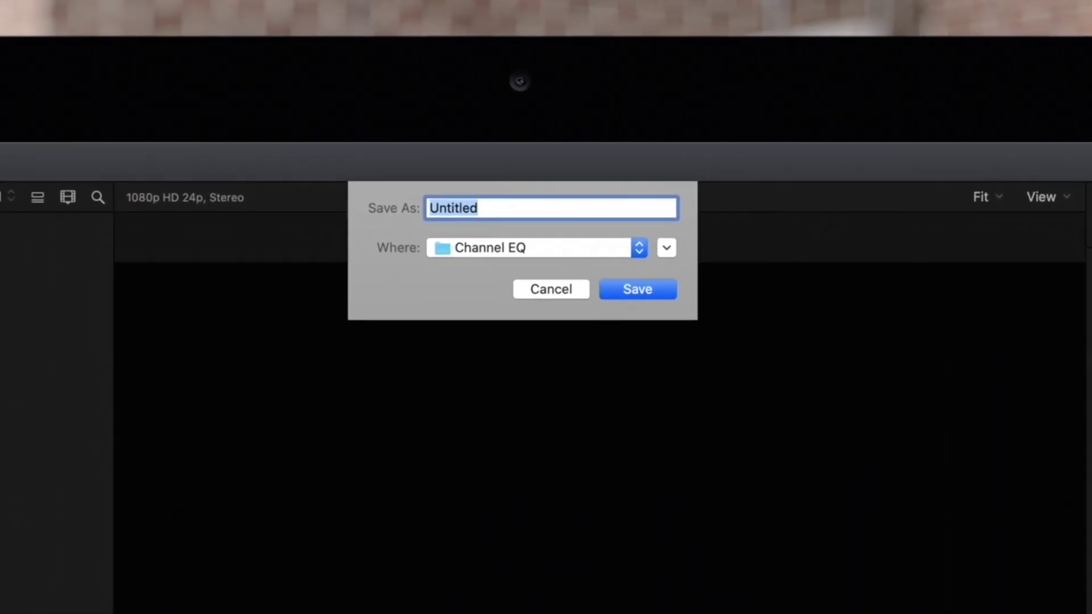
pyautogui.write('Channel EQ -')
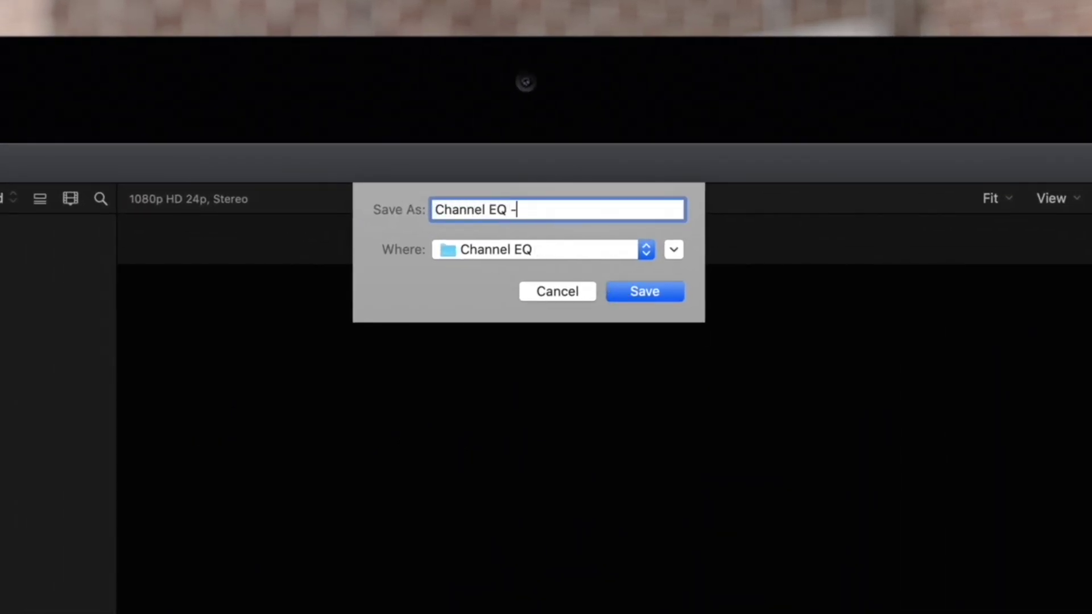
pyautogui.write(' Edits')
# Save the 'Channel EQ - Edits' preset and switch Channel EQ back to the Default preset.
pyautogui.click(637, 300)
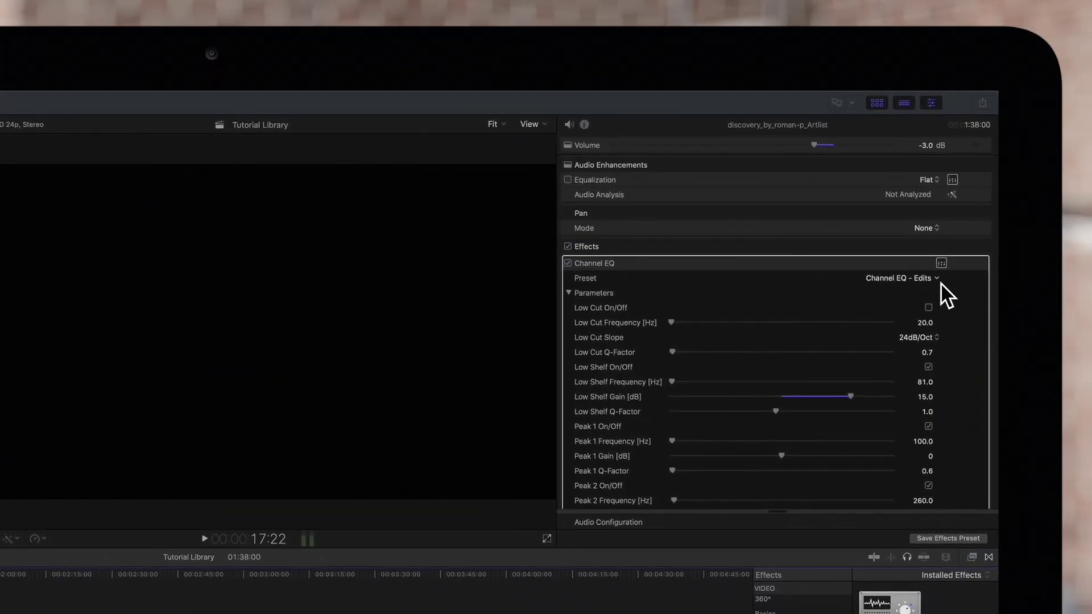
pyautogui.click(938, 280)
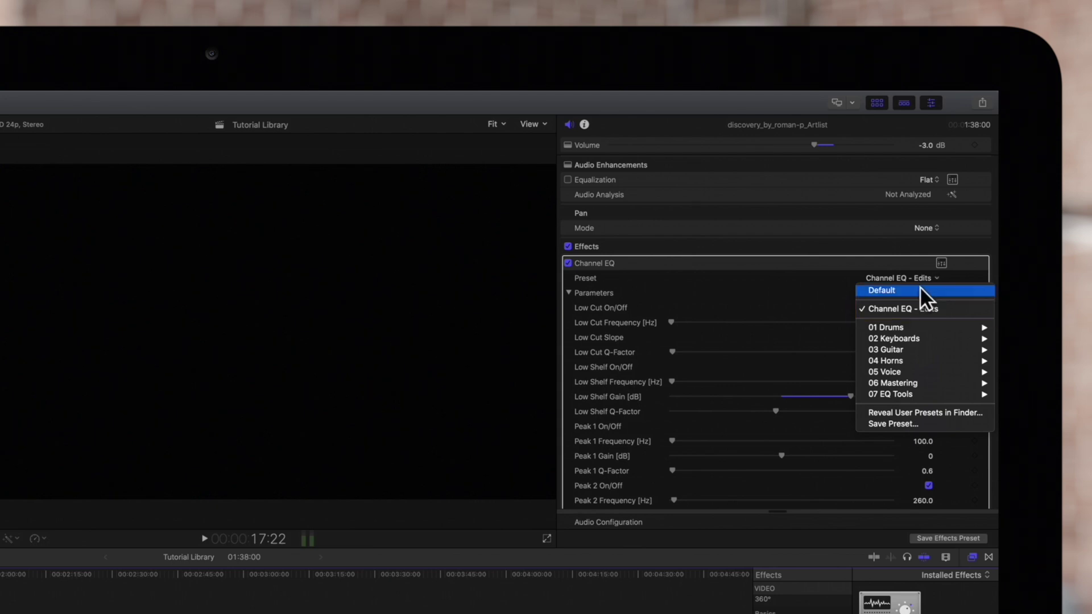
pyautogui.click(919, 287)
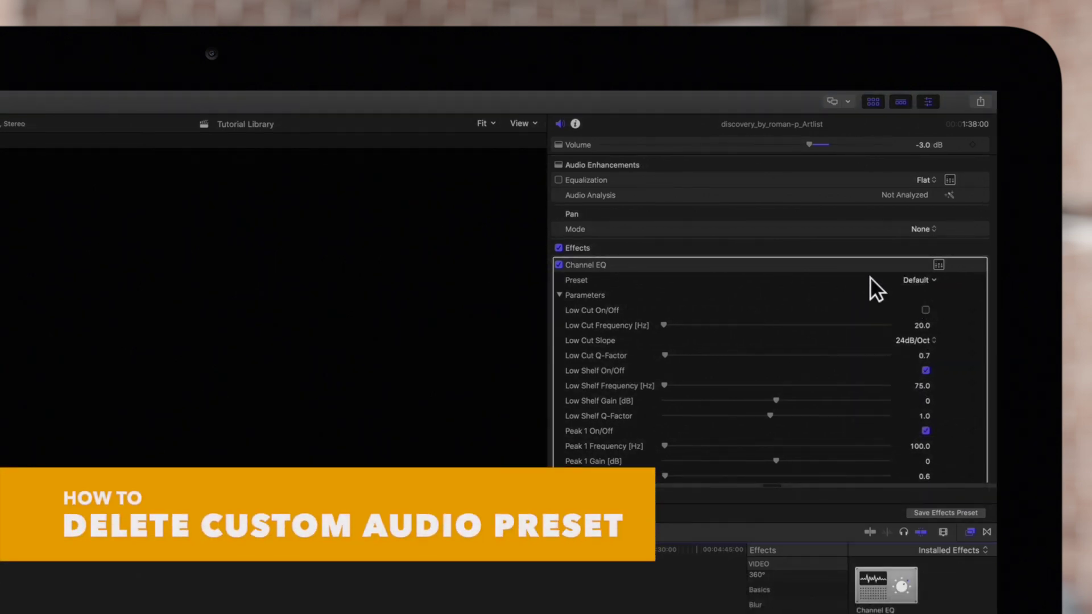
# Reveal the Channel EQ user presets folder in Finder from the Preset menu.
pyautogui.click(928, 283)
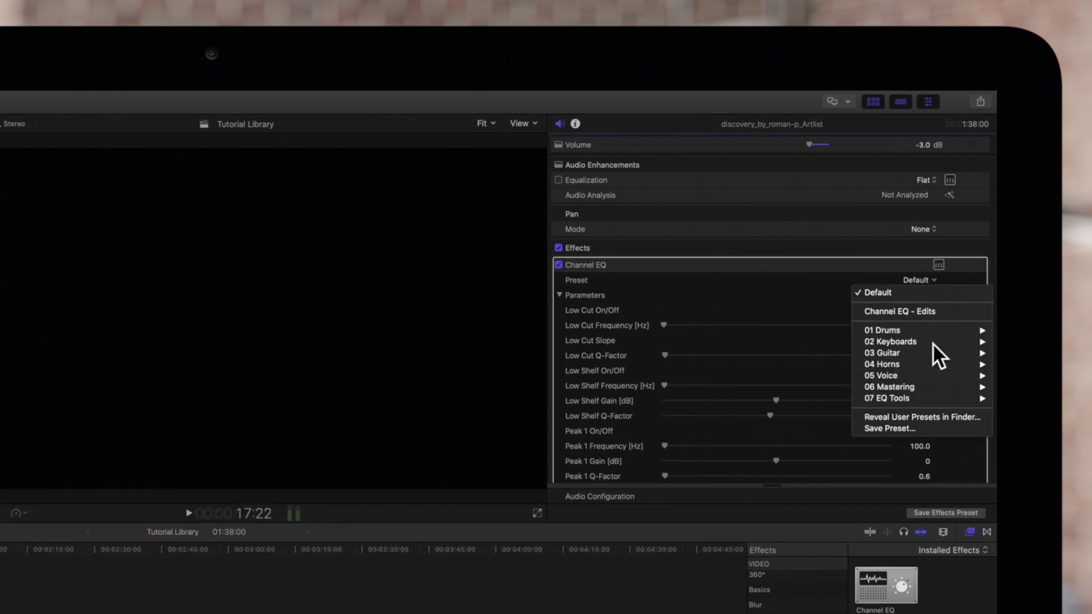
pyautogui.click(936, 418)
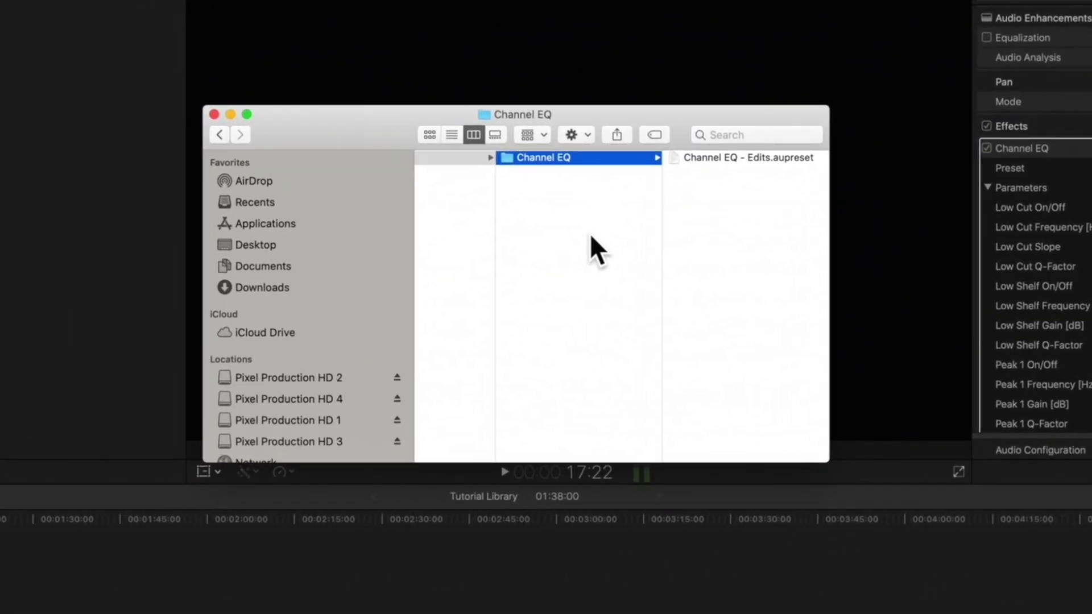
# Move 'Channel EQ - Edits.aupreset' to the Trash.
pyautogui.click(740, 152)
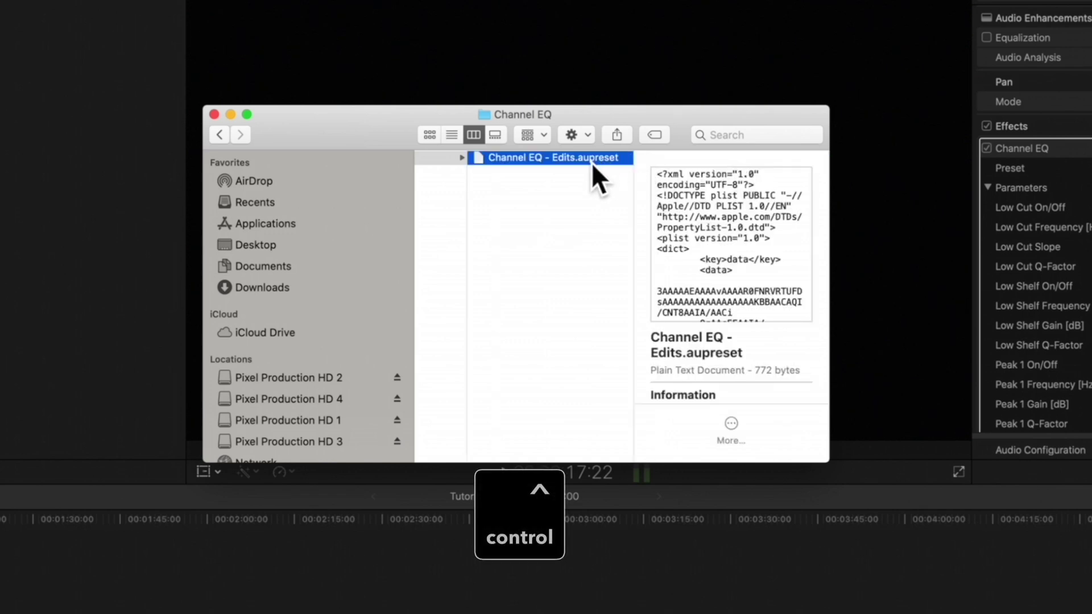
pyautogui.keyDown('ctrl'); pyautogui.click(591, 162); pyautogui.keyUp('ctrl')
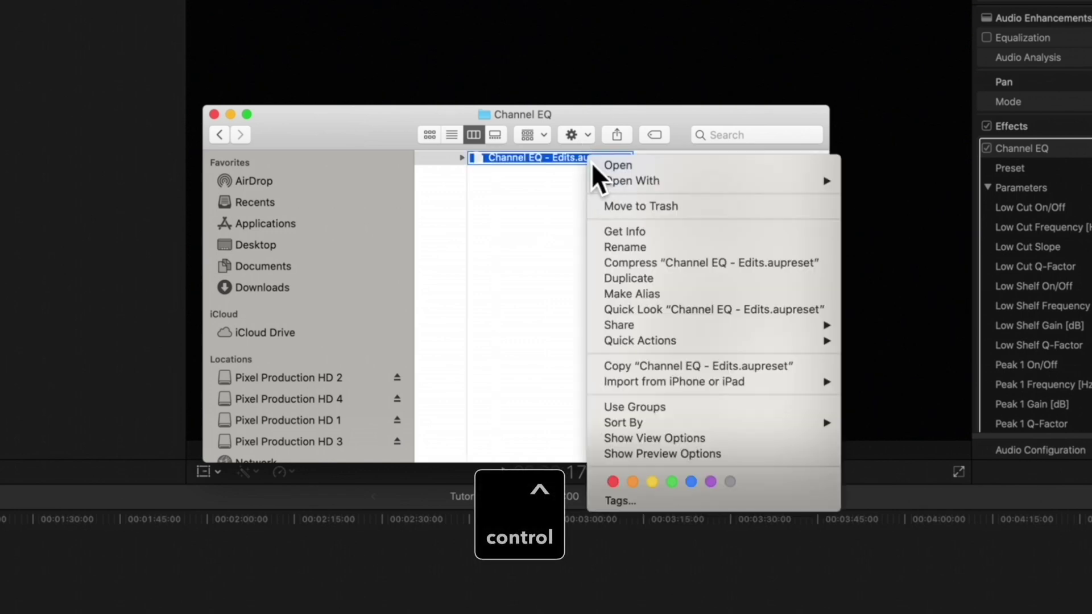
pyautogui.click(643, 205)
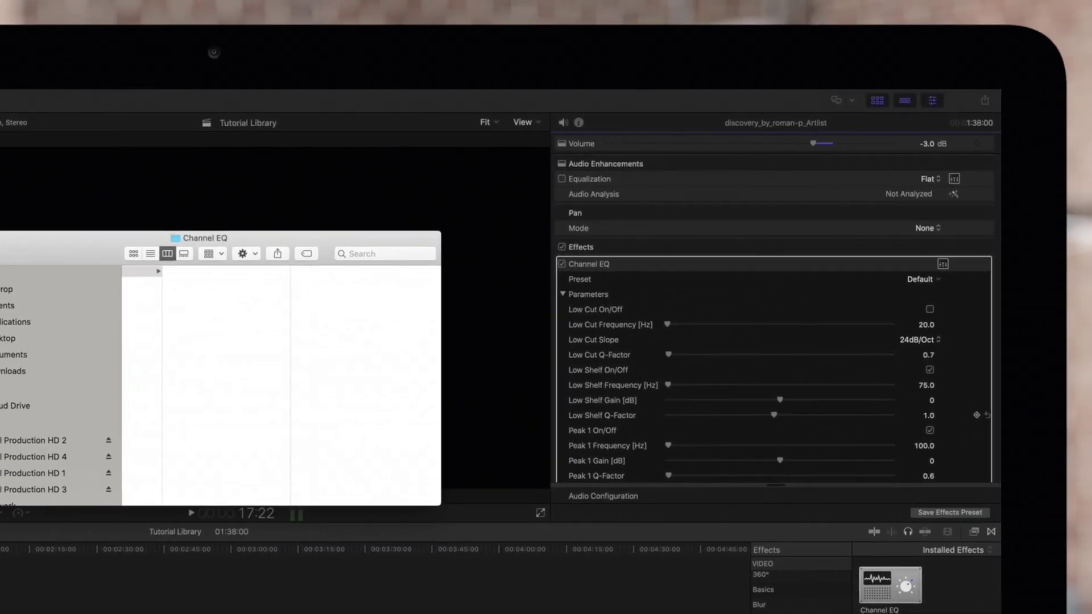
# Open the Channel EQ Preset menu to confirm 'Channel EQ - Edits' is no longer listed.
pyautogui.click(920, 280)
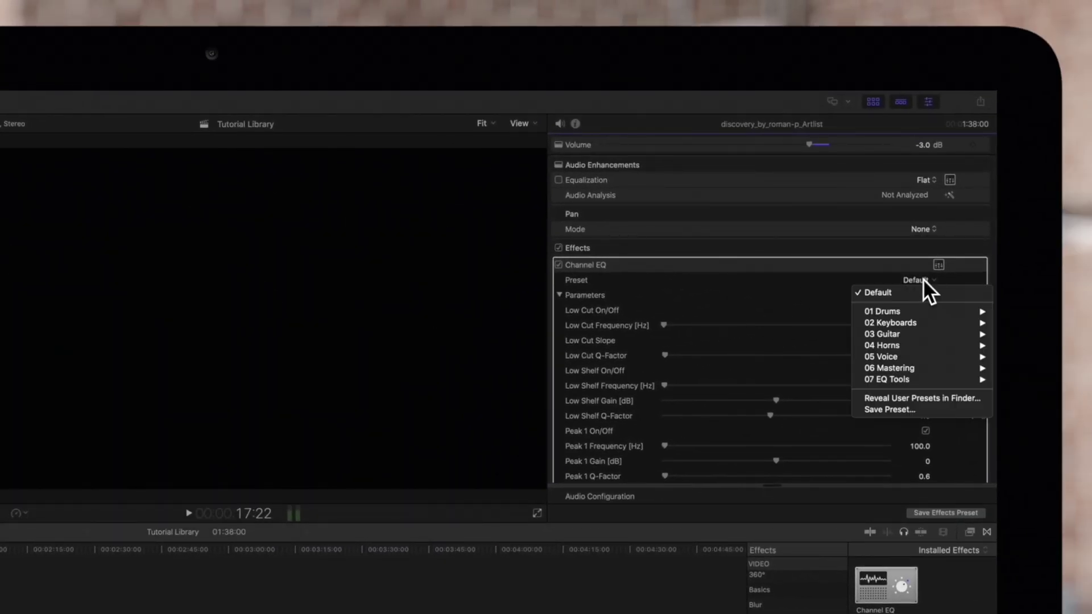